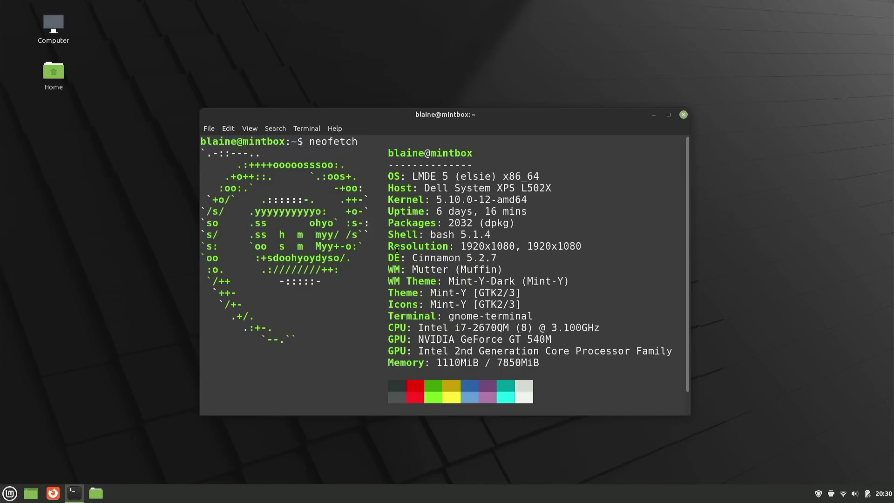
Step: Highlight the Cinnamon version on neofetch's DE line, then nudge the terminal left and minimize it
left_click_drag(510, 258, 396, 253)
left_click(435, 259)
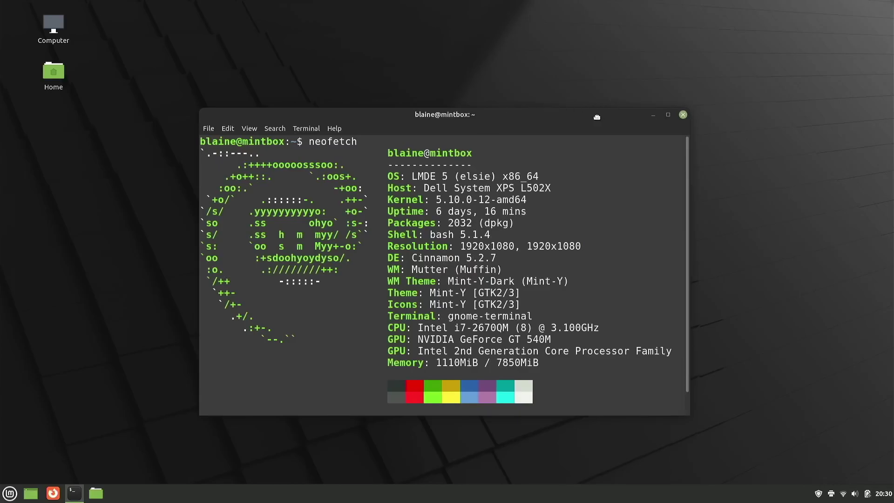
left_click_drag(601, 116, 587, 116)
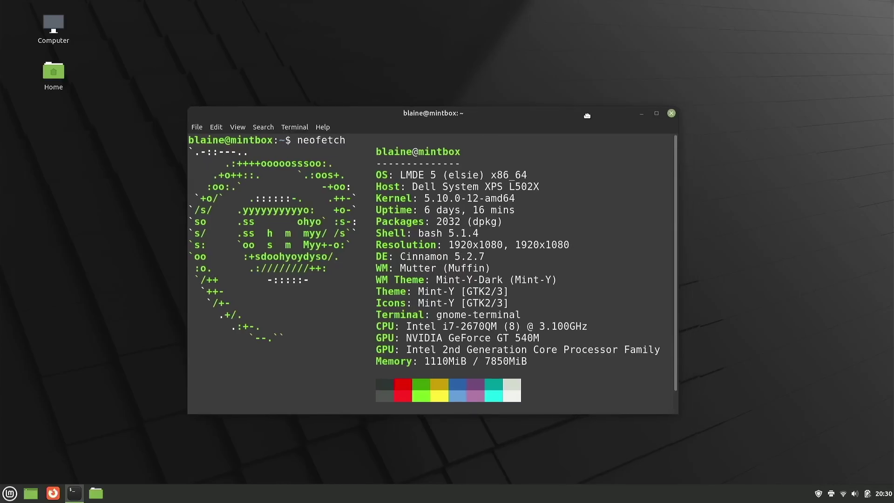
left_click(641, 114)
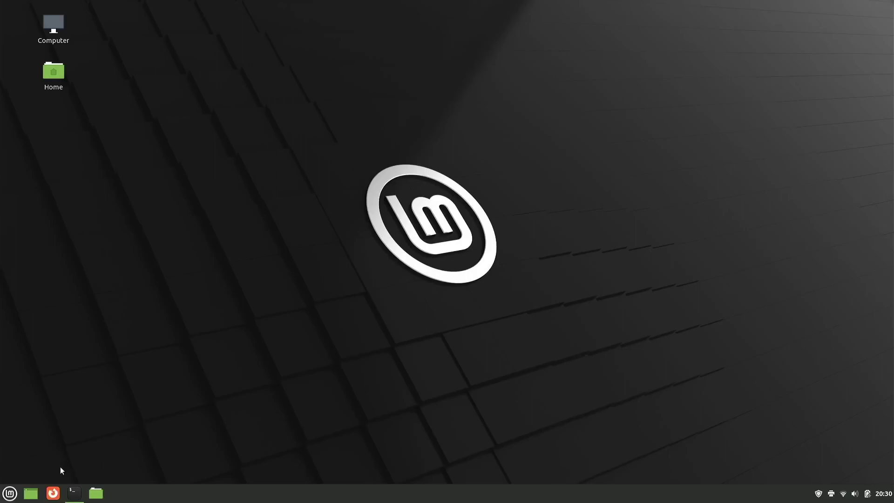
Step: In Software Manager, browse the Internet and Office app categories
left_click(10, 493)
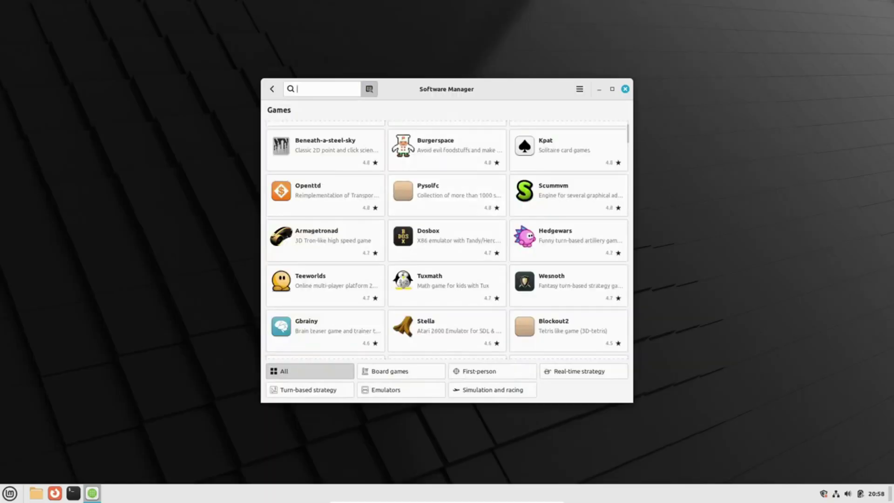
left_click(272, 89)
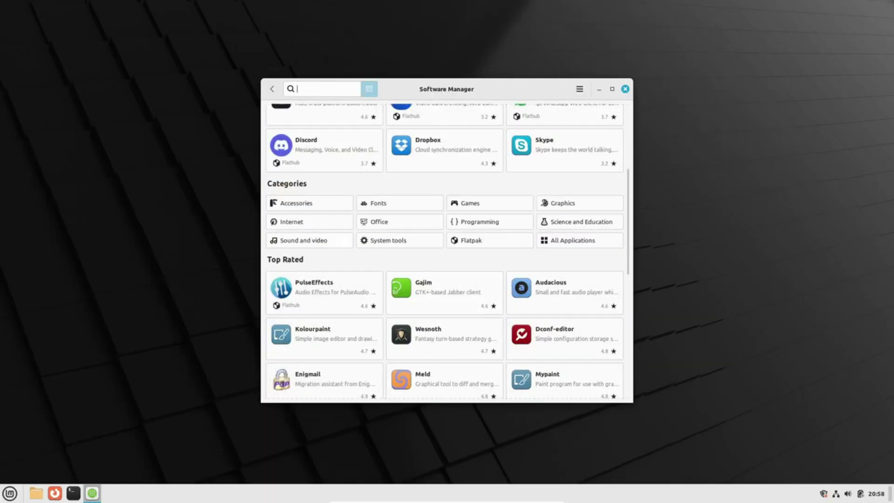
left_click(290, 221)
scroll(298, 228, "down", 1)
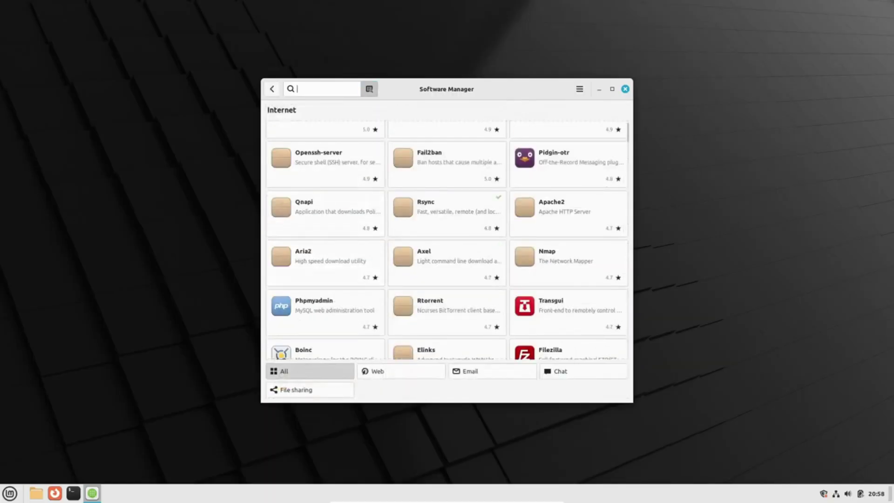
left_click(272, 89)
left_click(378, 221)
scroll(447, 257, "down", 1)
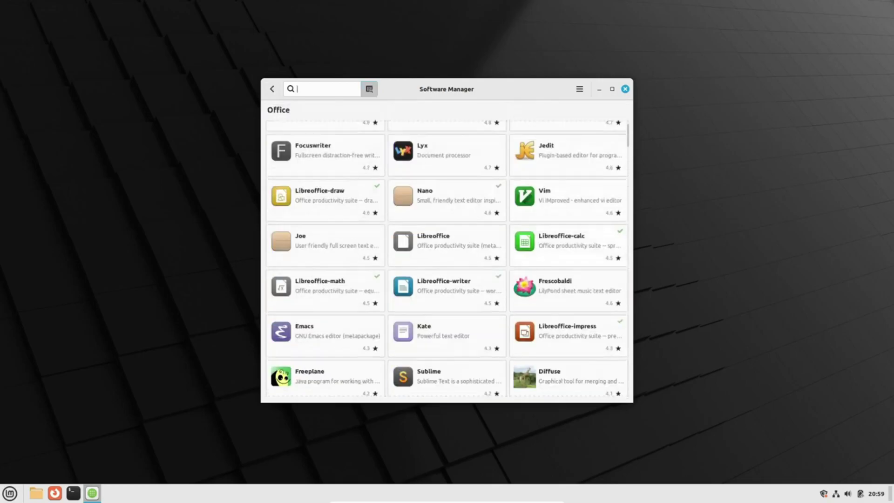
left_click(272, 89)
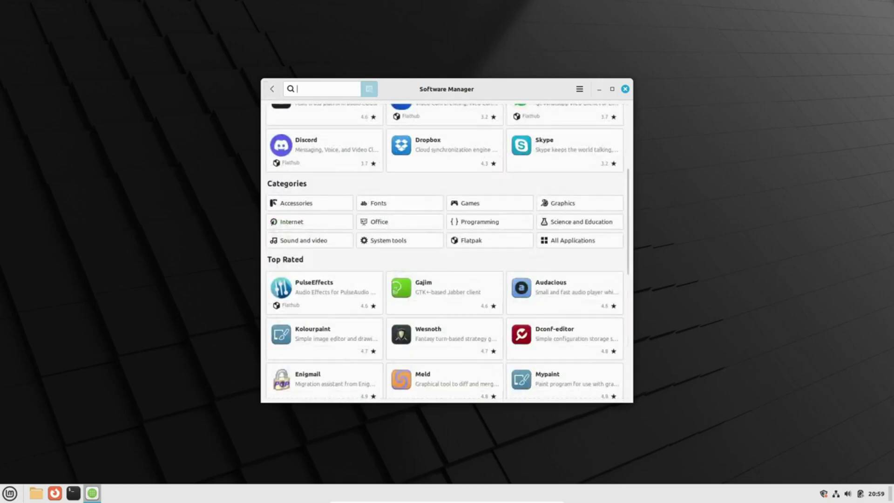
Step: Browse the System tools, Science and Education, and Sound and video categories
left_click(372, 239)
scroll(404, 240, "down", 4)
scroll(404, 240, "up", 4)
left_click(271, 89)
left_click(581, 222)
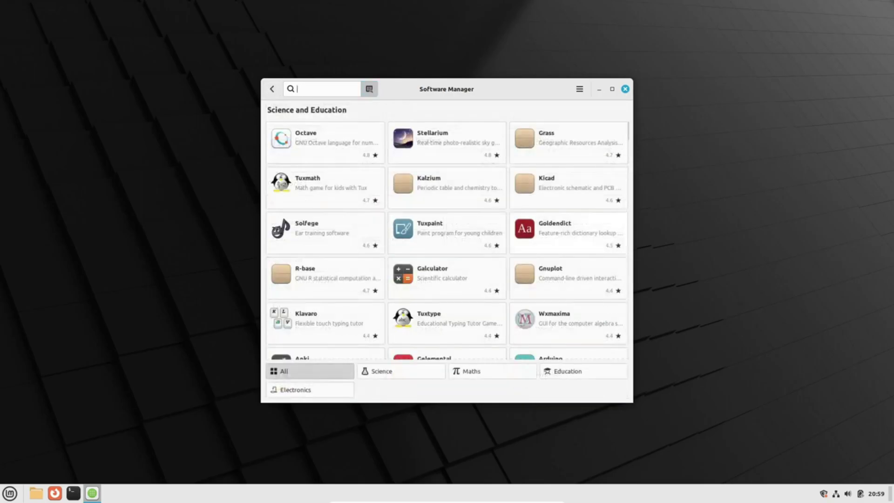
scroll(447, 239, "down", 5)
left_click(272, 89)
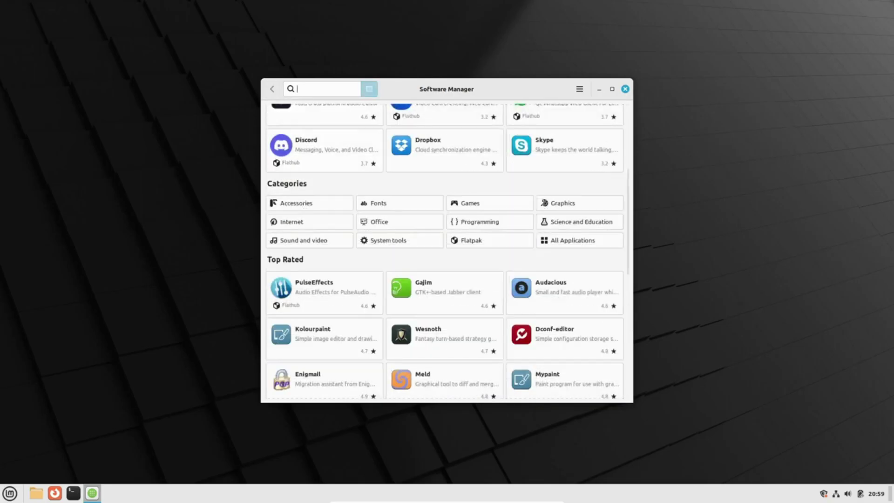
left_click(304, 240)
left_click(272, 89)
left_click(389, 240)
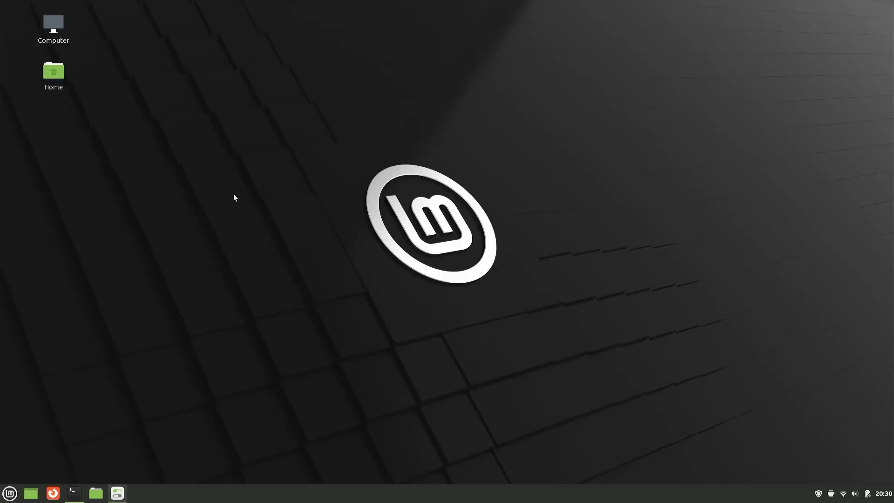
Step: Shift System Settings left and scroll through its Appearance, Preferences, Hardware and Administration sections
left_click_drag(429, 111, 268, 110)
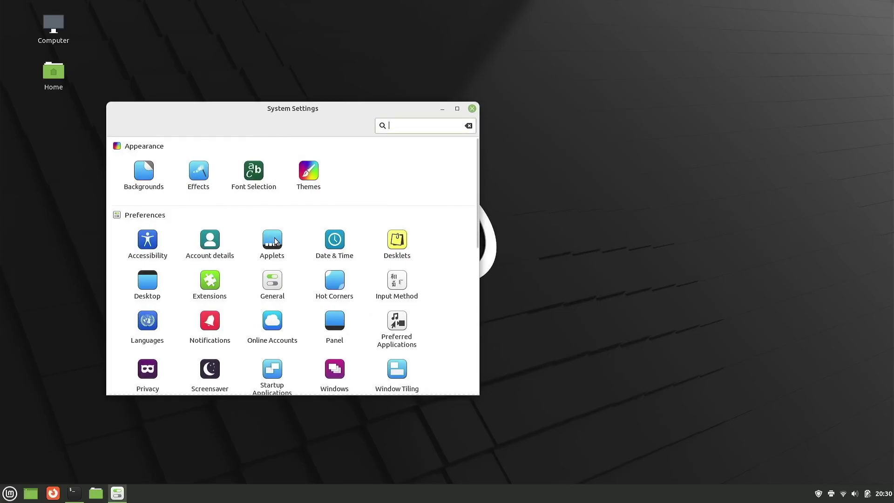
scroll(323, 300, "down", 5)
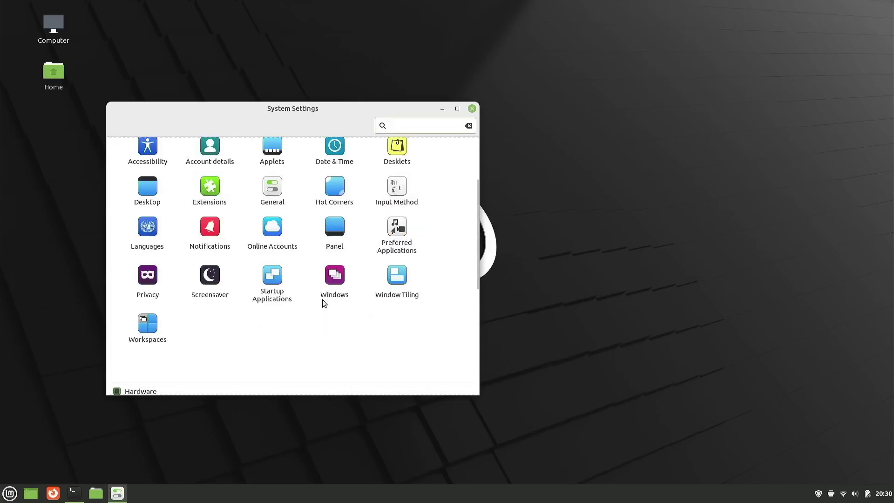
scroll(324, 303, "down", 3)
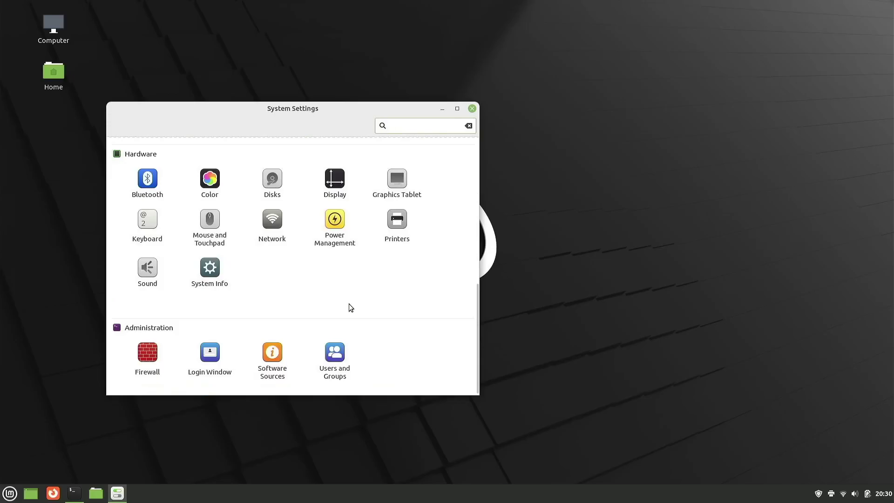
scroll(405, 307, "up", 5)
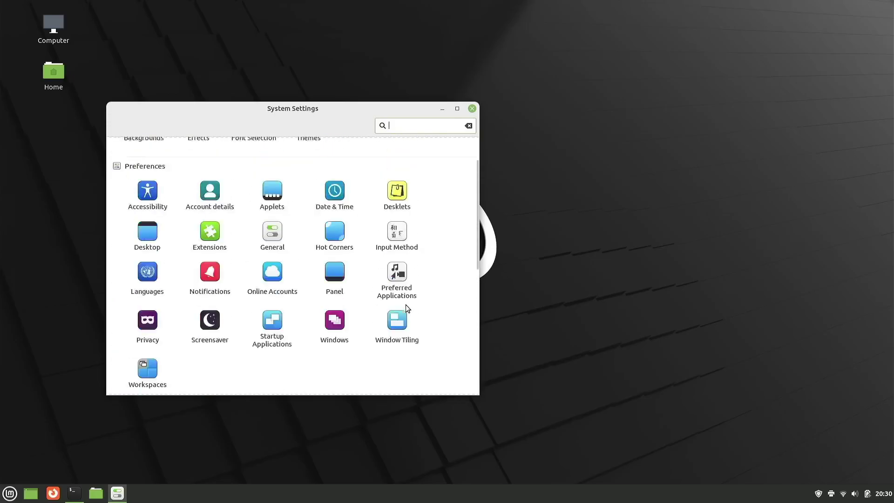
scroll(406, 305, "up", 2)
scroll(347, 284, "down", 6)
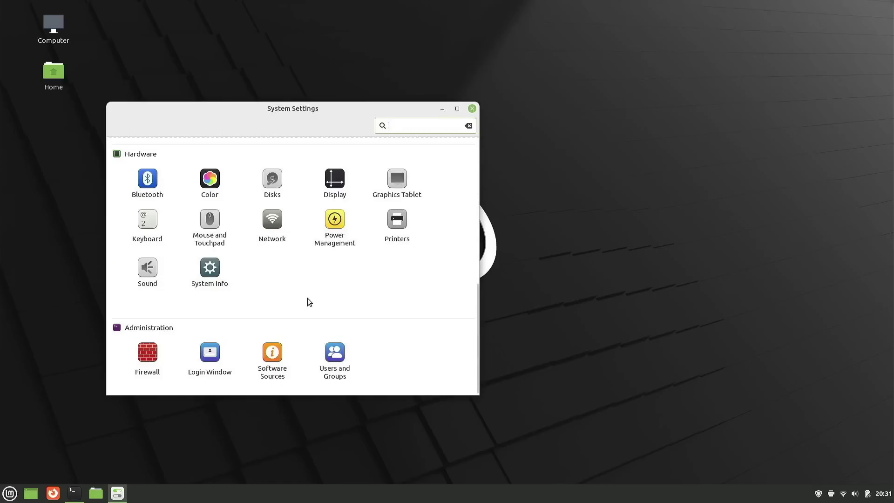
scroll(307, 298, "up", 6)
scroll(307, 298, "up", 6)
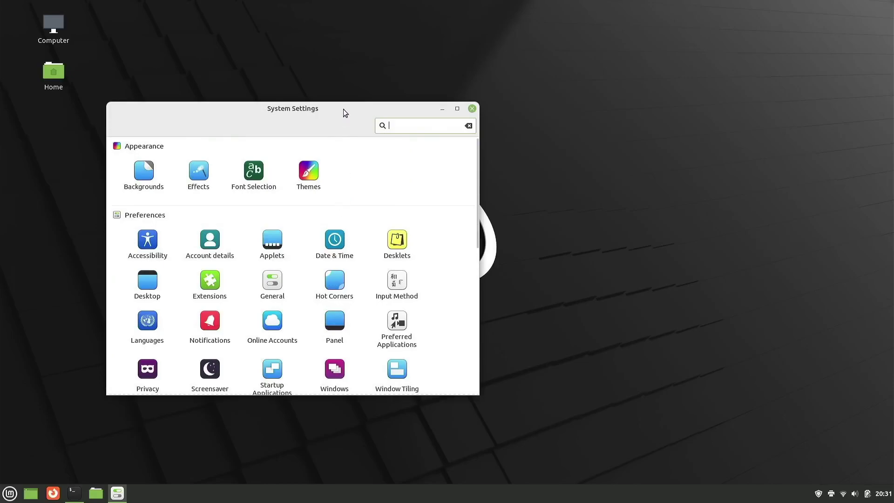
left_click_drag(343, 109, 283, 133)
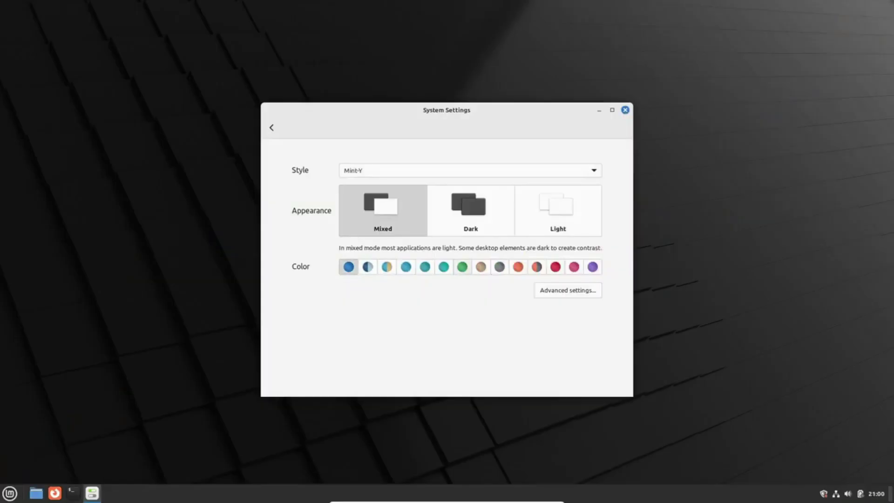
Step: Pick the green accent, try the Mint-X, Mint-L and HighContrast styles, then return to Mint-Y
left_click(462, 267)
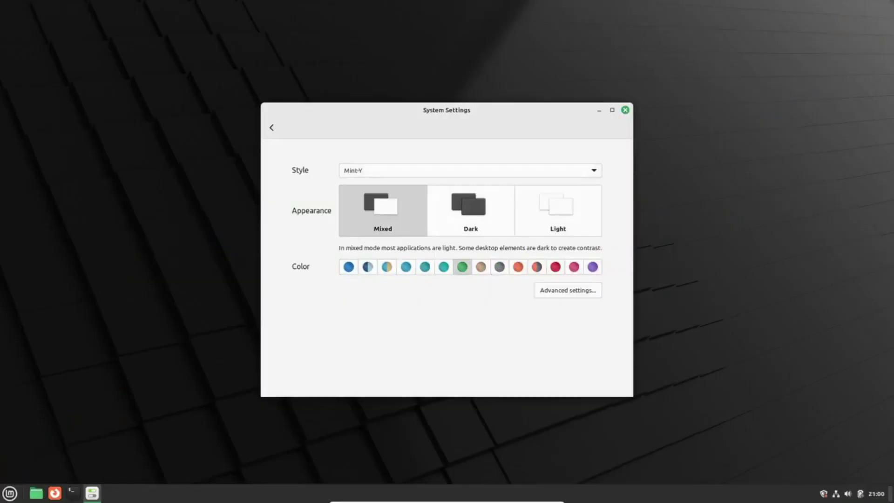
left_click(465, 170)
left_click(465, 158)
left_click(465, 166)
left_click(465, 153)
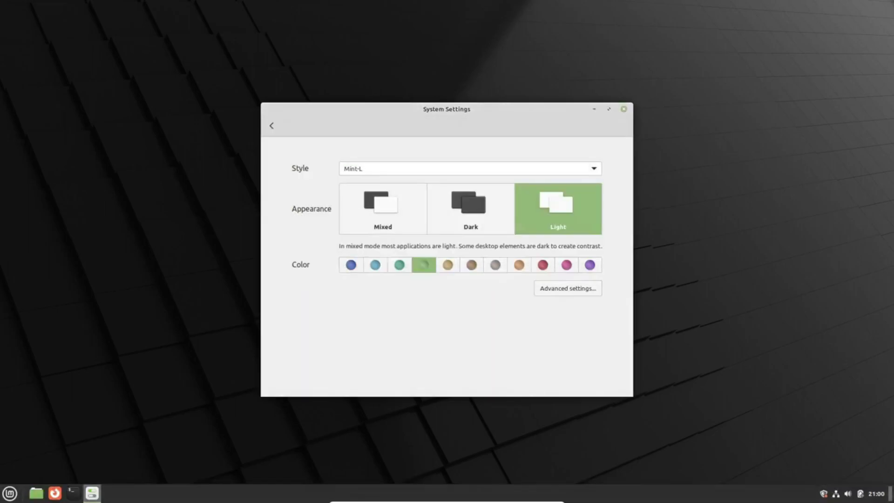
left_click(465, 169)
left_click(465, 156)
left_click(466, 172)
left_click(465, 213)
Step: In advanced theme settings, apply Mint-Y-Dark applications, Mint-Y icons and Mint-Y-Dark desktop themes
left_click(568, 290)
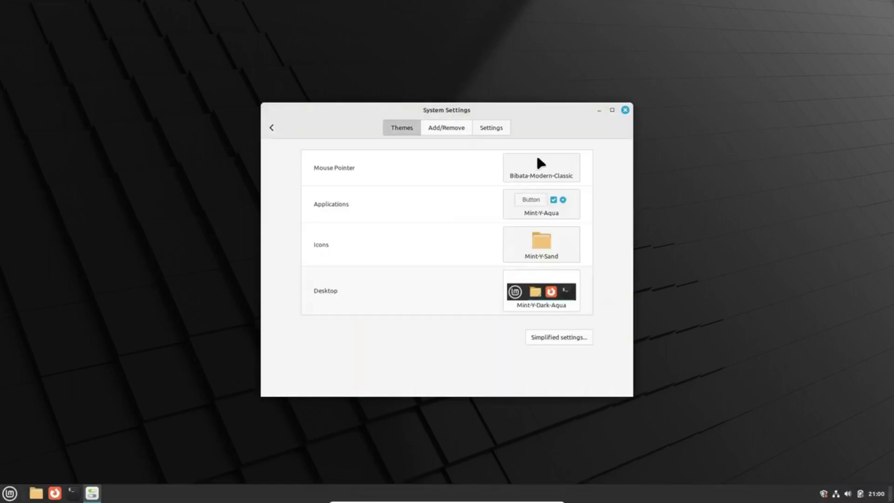
left_click(538, 161)
left_click(681, 169)
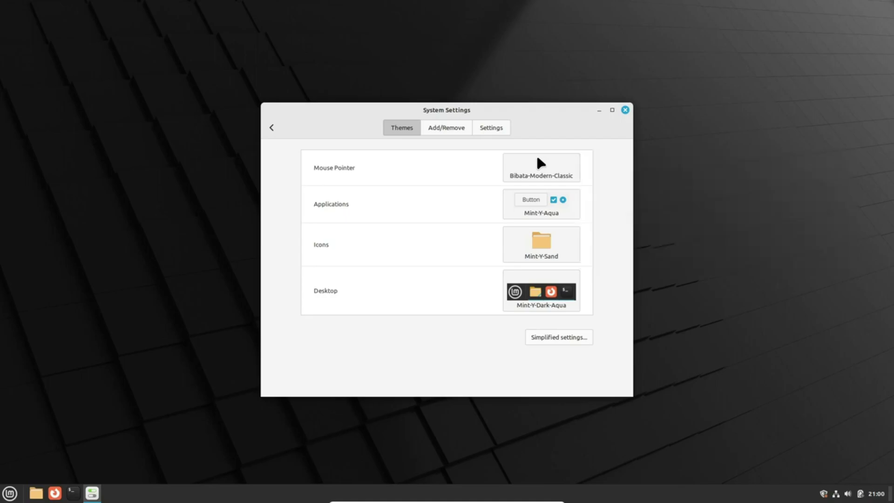
left_click(541, 204)
scroll(810, 251, "down", 1)
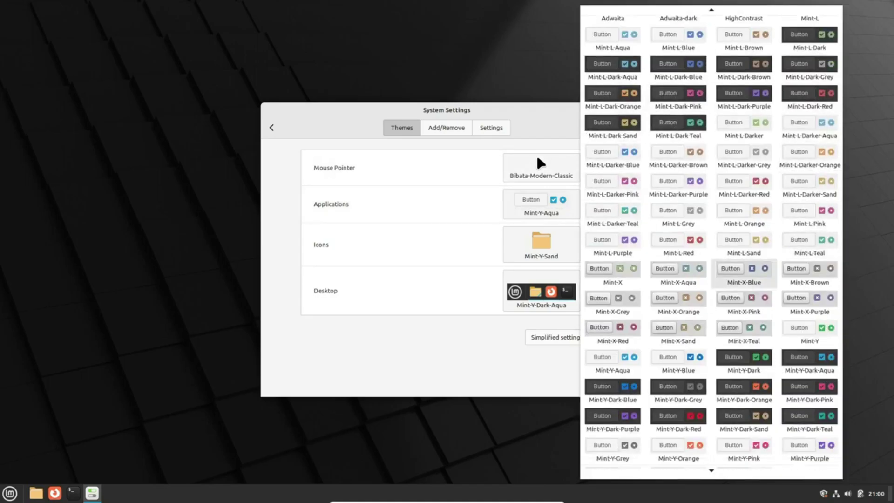
left_click(744, 364)
left_click(541, 245)
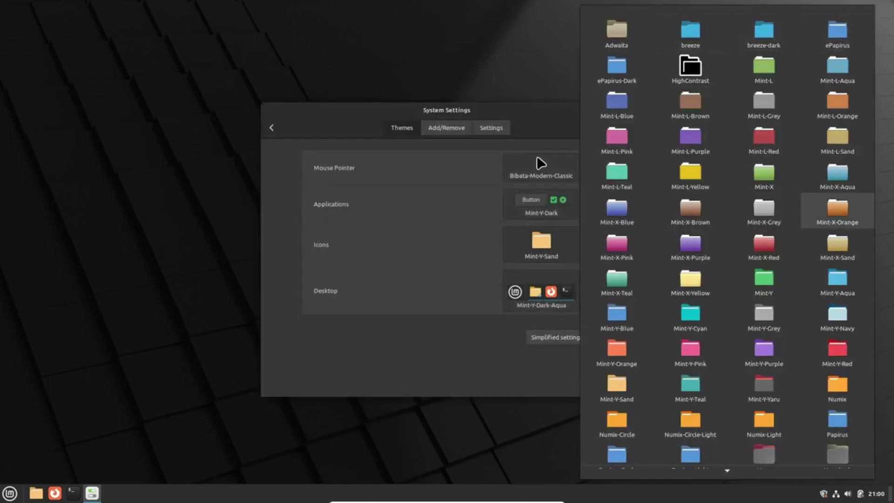
left_click(763, 279)
left_click(541, 291)
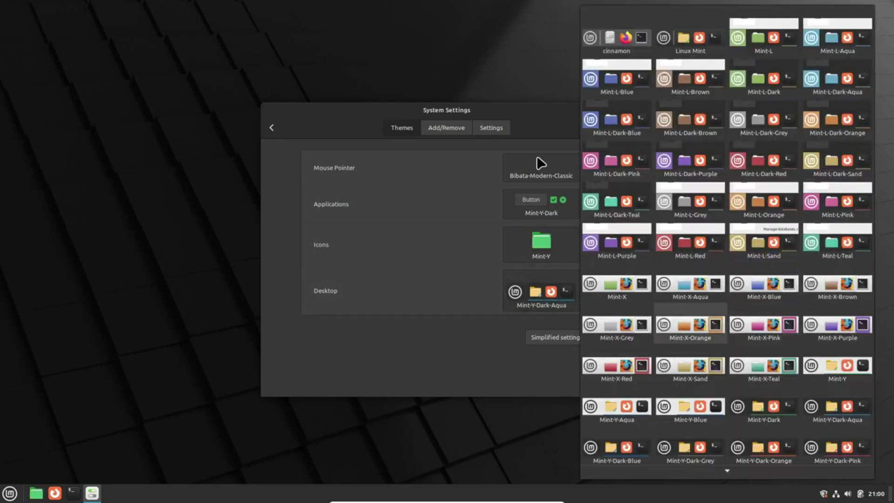
left_click(764, 408)
Step: Look over the Add/Remove and Settings theme pages, then open the simplified appearance settings
left_click(446, 127)
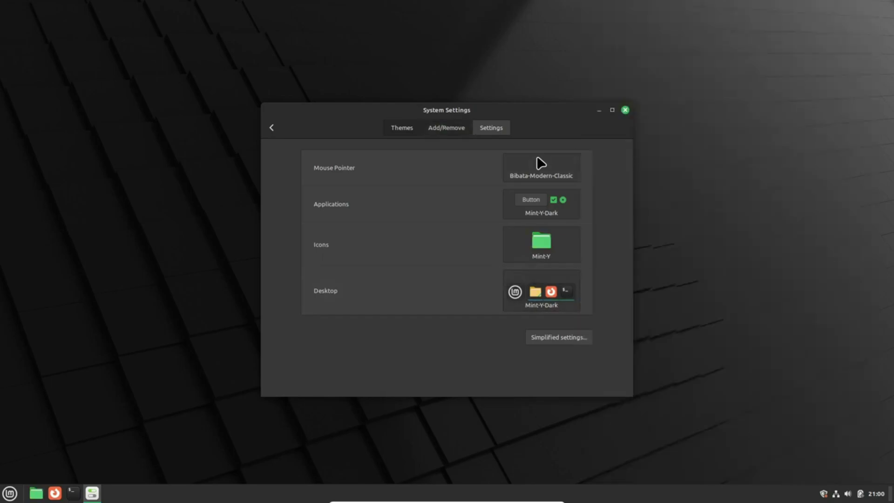
left_click(491, 128)
left_click(402, 127)
left_click(559, 337)
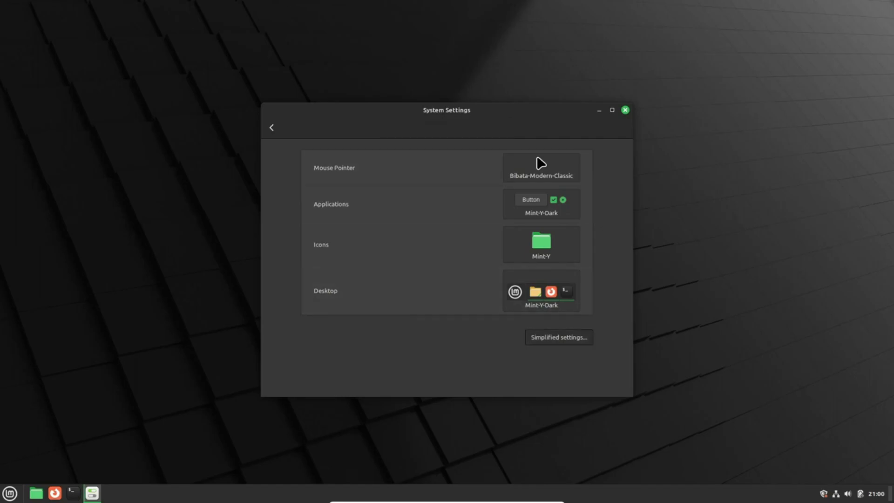
Step: Set the appearance style to Mixed, then close the Home folder window
left_click(383, 211)
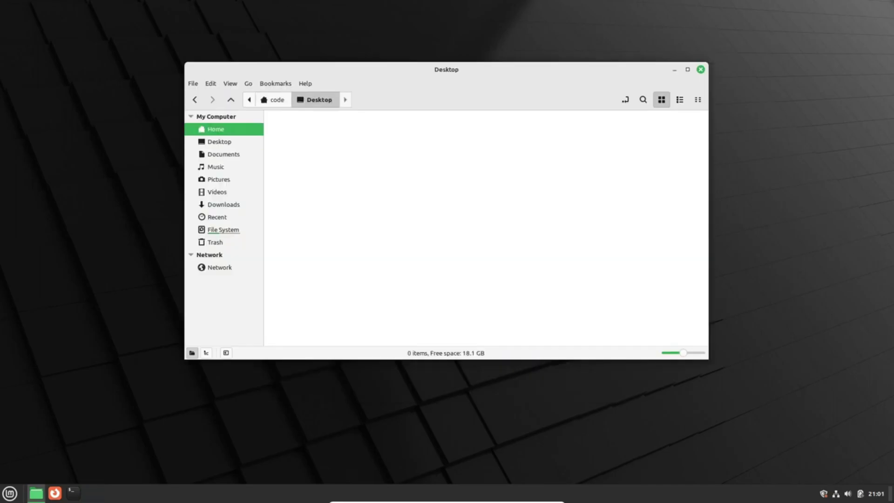
left_click(216, 129)
left_click(701, 69)
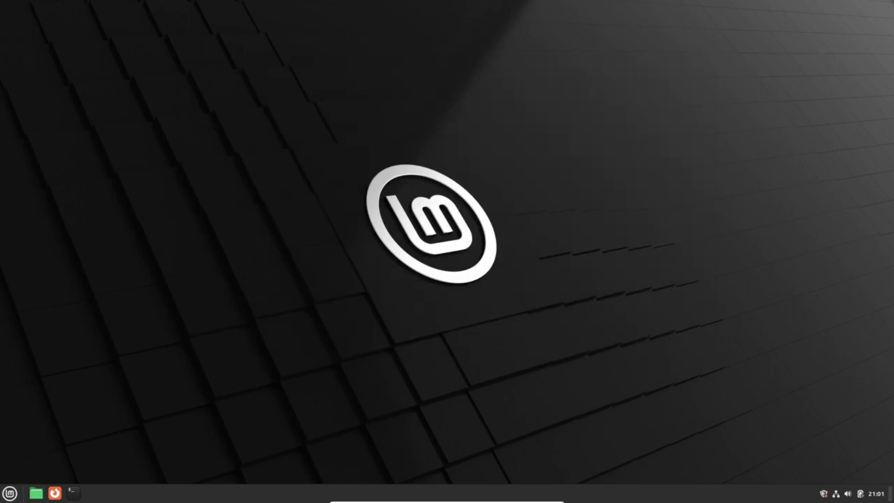
Step: Launch Driver Manager from System Settings' Administration section, then apply bold formatting to 'Linux mint' in Writer
left_click(9, 494)
left_click(24, 310)
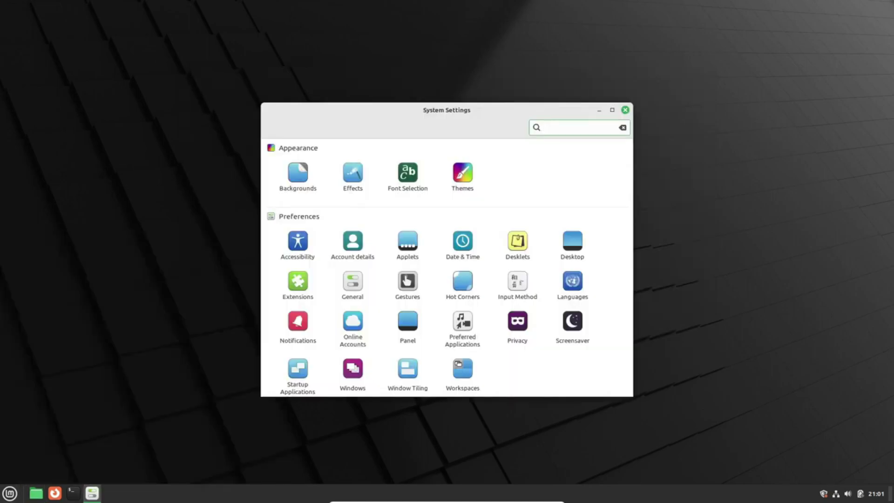
scroll(447, 268, "down", 5)
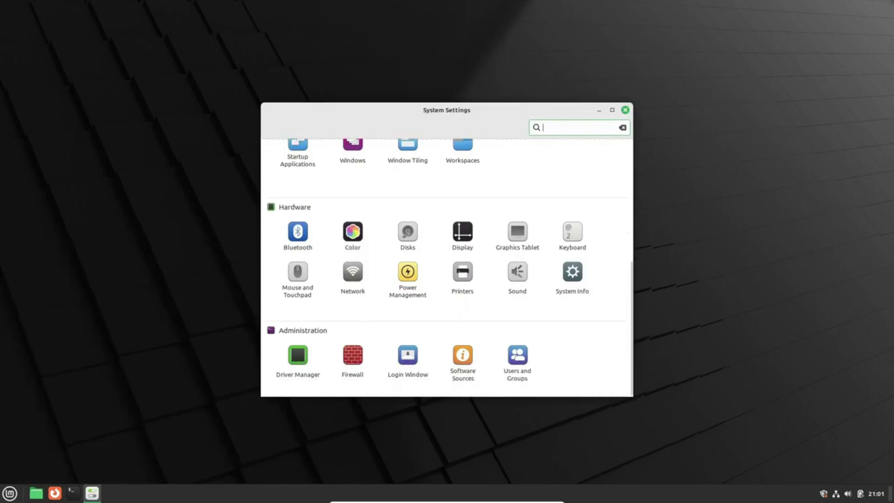
left_click(298, 362)
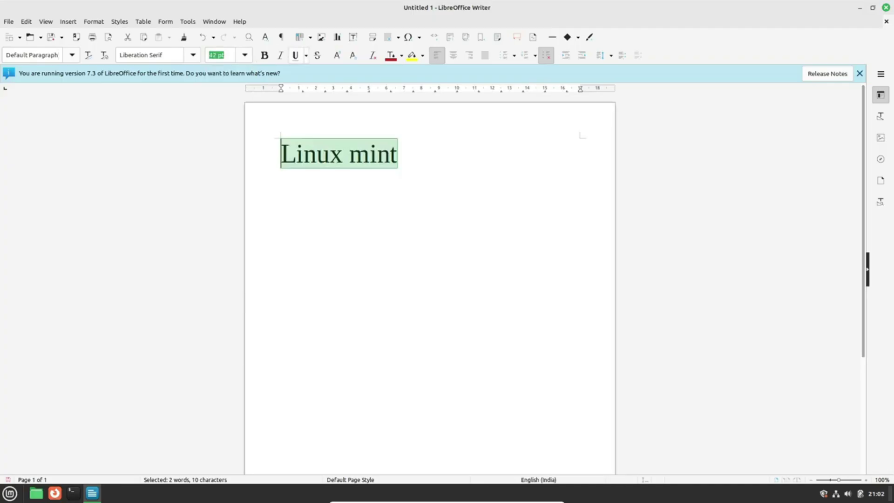
key("ctrl+b")
key("ctrl+i")
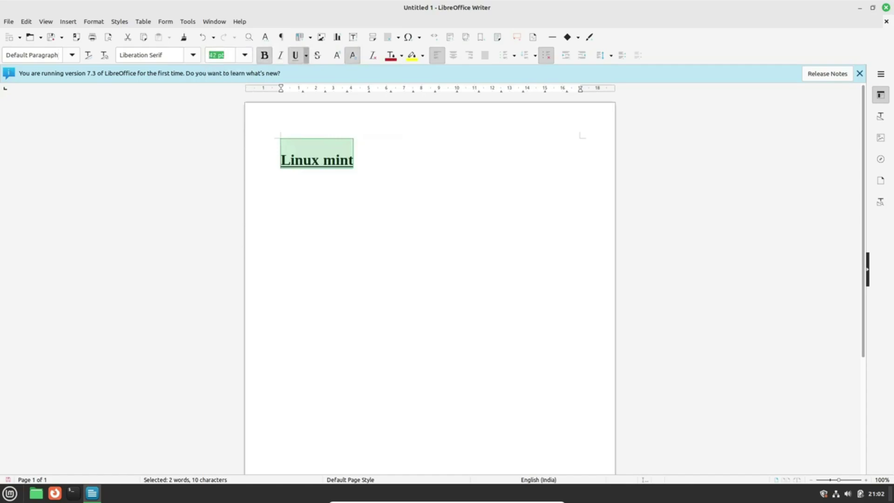
Step: Close the 'Linux mint' Writer document without saving, then launch Firefox and dismiss its search tip
left_click(68, 22)
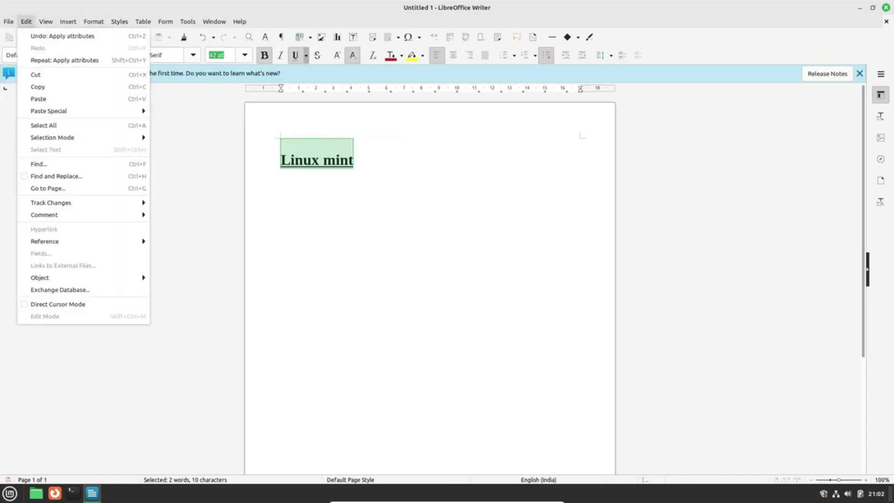
left_click(26, 22)
left_click(886, 8)
left_click(357, 281)
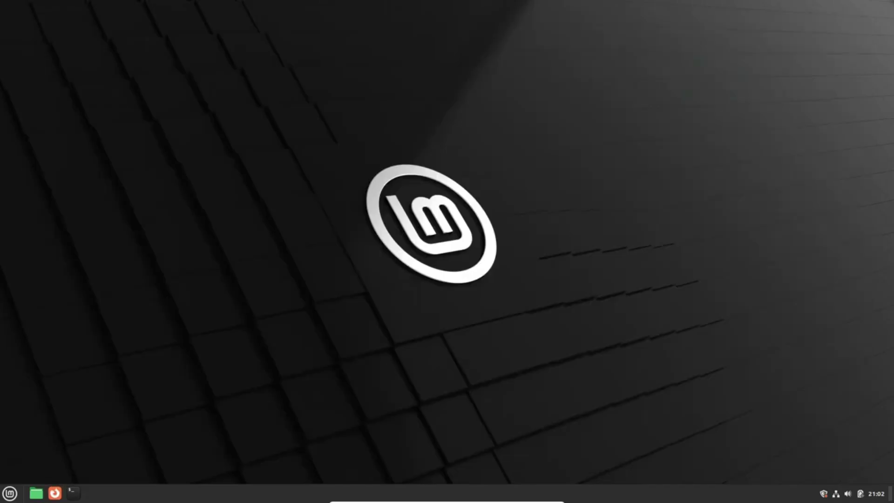
left_click(55, 493)
left_click(601, 86)
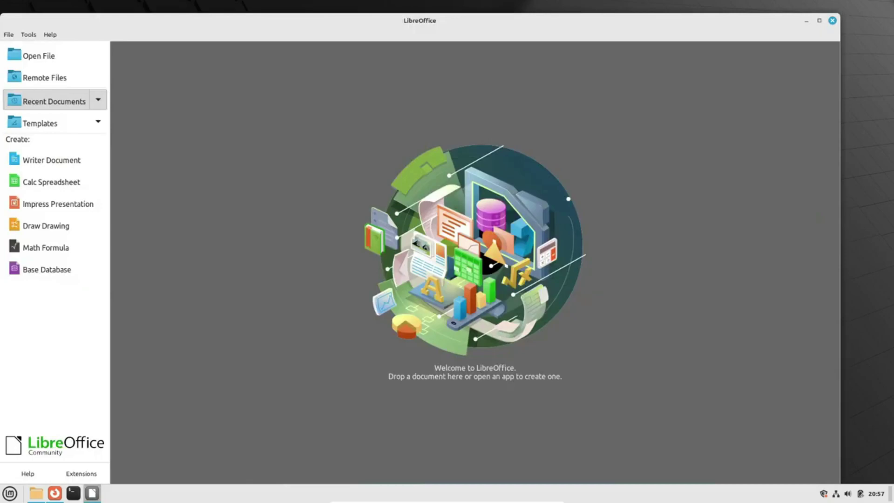
Step: Close the LibreOffice Start Center, Firefox and the file manager windows
left_click(833, 20)
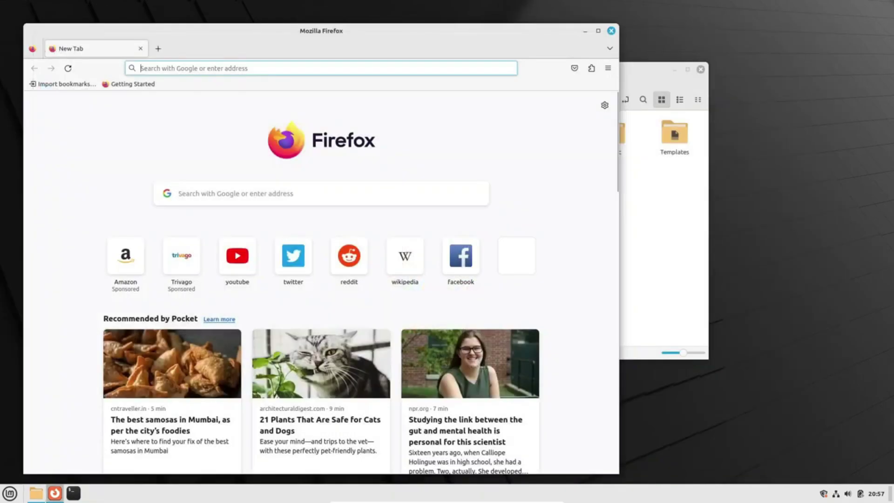
left_click(613, 31)
left_click(674, 84)
Step: Launch Pix from the Graphics section of the Mint menu using the keyboard
key("super")
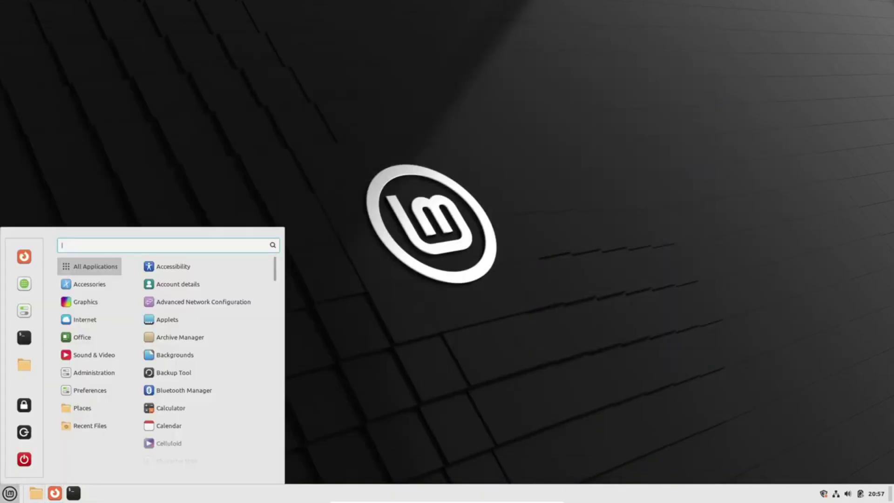
key("Up")
key("Right")
key("Down")
key("Down")
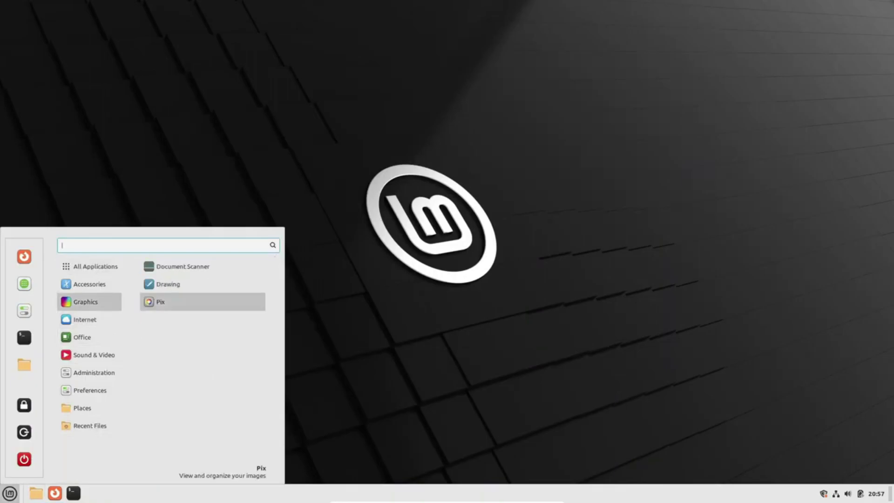
key("Return")
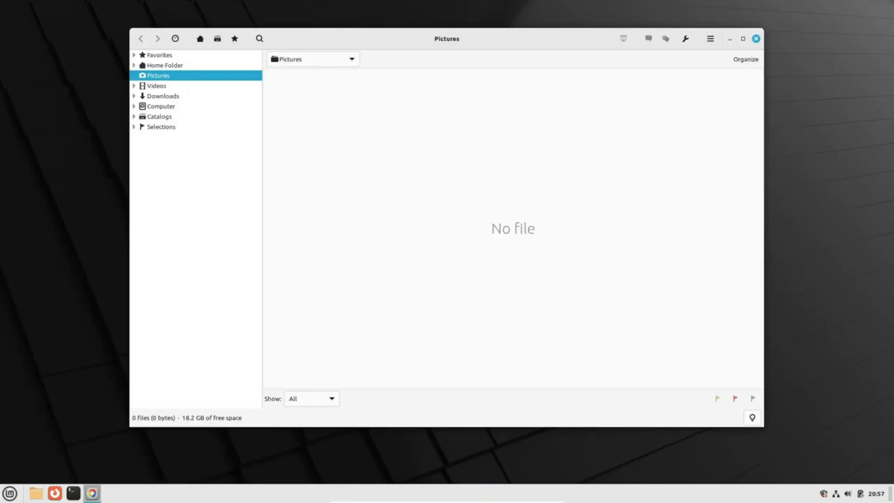
Step: Close Pix and launch Drawing from Graphics, declining the help manual prompt
left_click(756, 39)
left_click(9, 494)
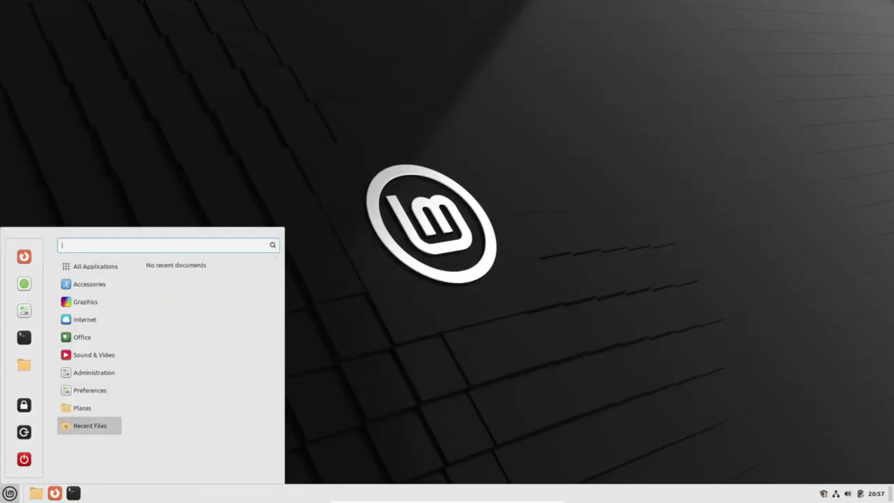
mouse_move(85, 302)
key("Right")
key("Down")
key("Return")
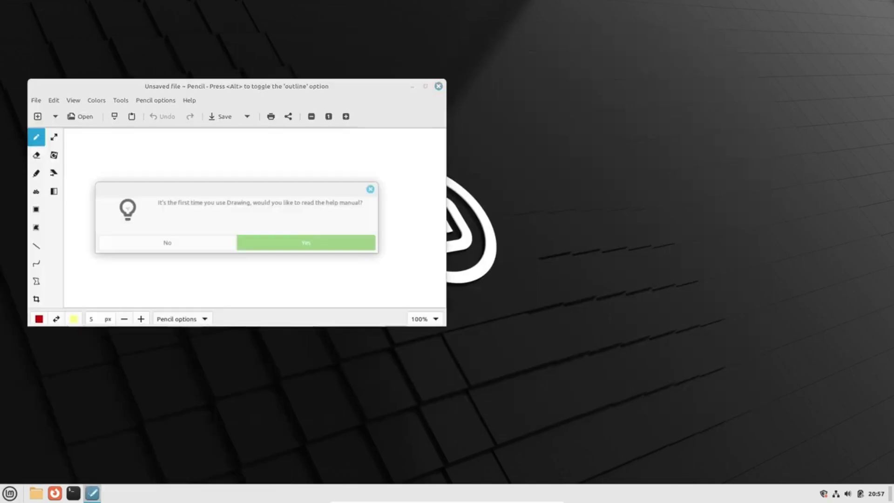
key("Escape")
Step: Scribble a red freehand signature across the canvas with several pencil strokes
mouse_move(135, 200)
left_mouse_down()
mouse_move(250, 224)
mouse_move(255, 209)
left_mouse_up()
mouse_move(148, 219)
left_mouse_down()
mouse_move(148, 264)
mouse_move(186, 240)
mouse_move(294, 221)
left_mouse_up()
left_click(201, 220)
left_click_drag(317, 178, 360, 232)
left_click_drag(308, 220, 406, 191)
Step: Close Drawing, discarding the unsaved scribble
key("alt+F4")
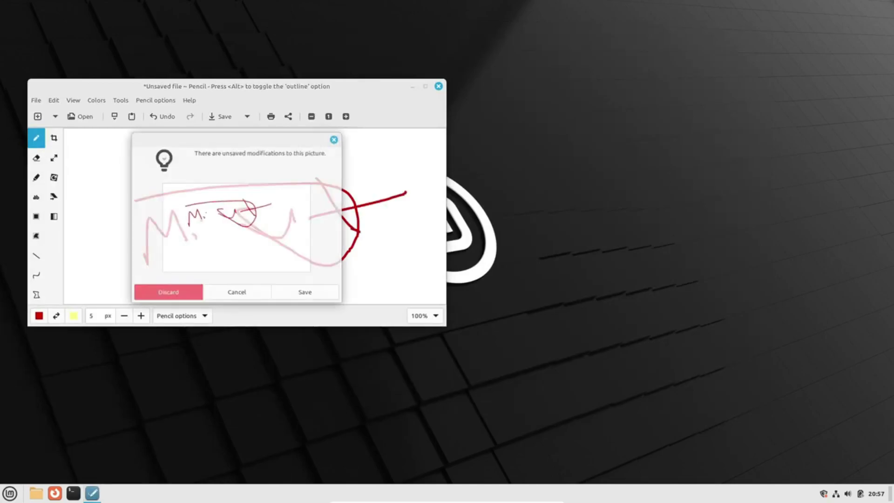
key("Escape")
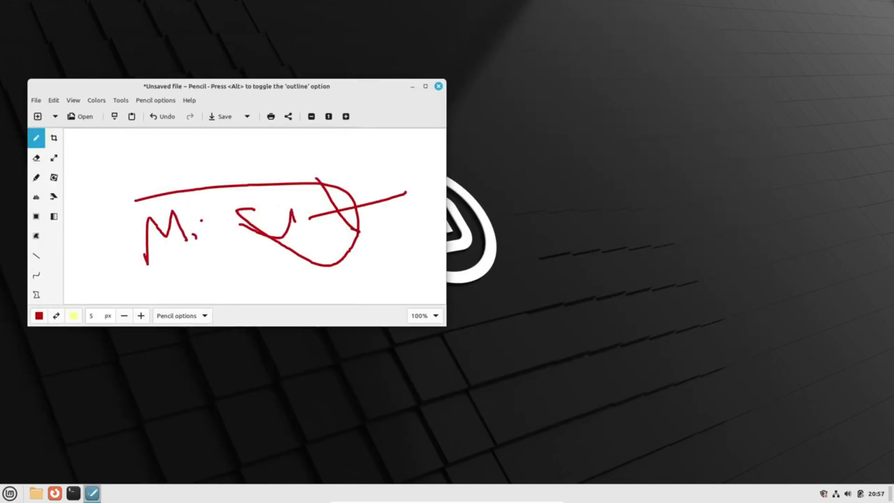
key("ctrl+q")
key("Return")
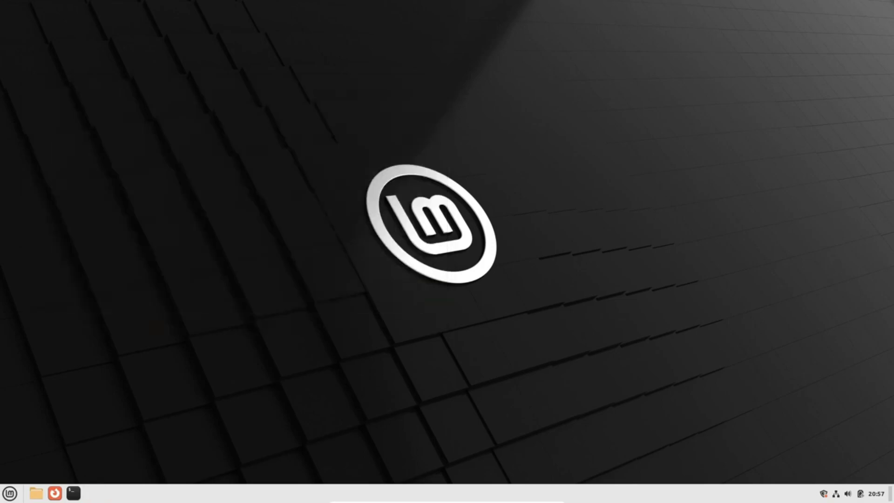
key("super")
key("super")
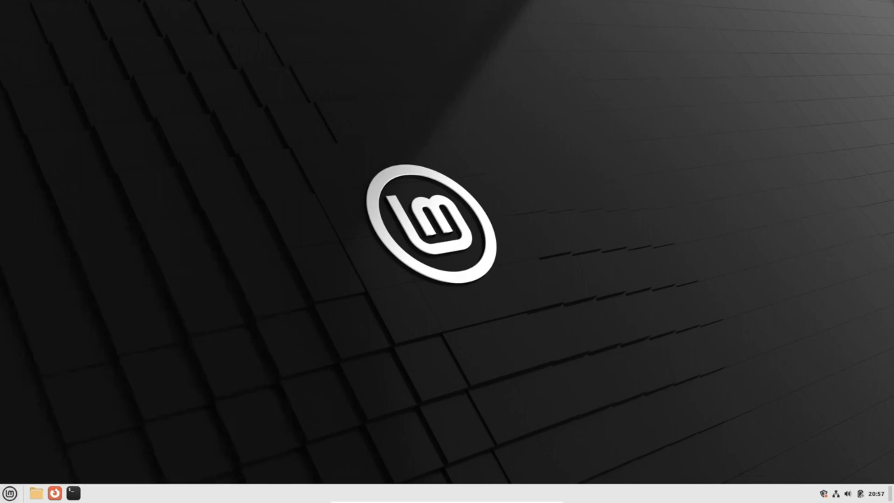